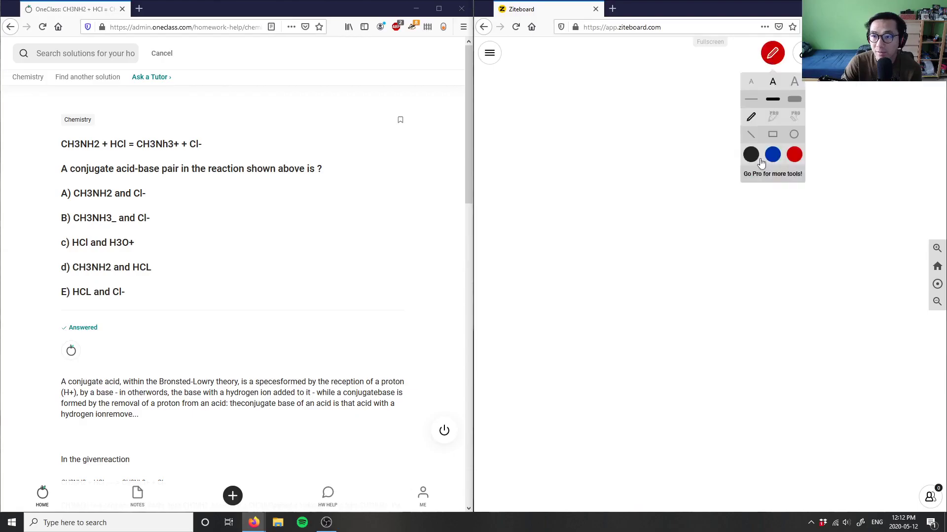
Set the Ziteboard pen to black ink
left_click(749, 152)
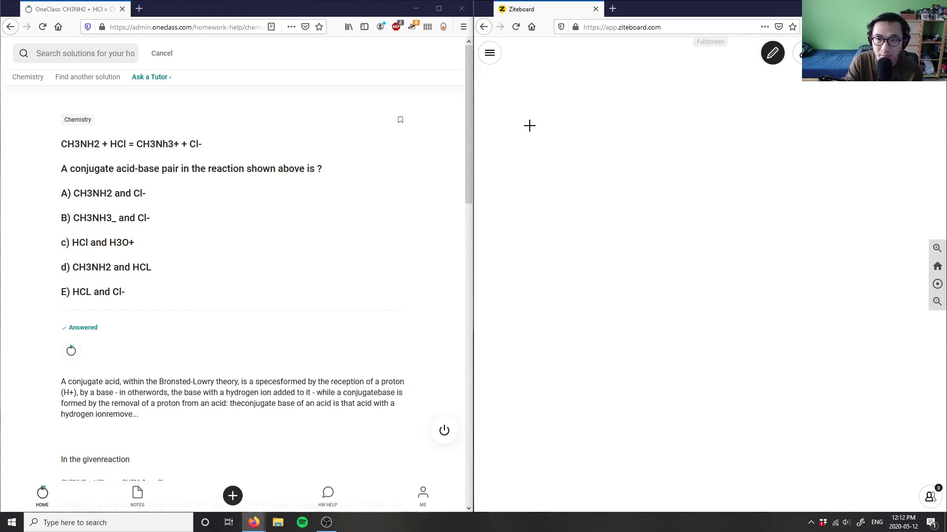
Number the problem 2) and handwrite the reactants CH3NH2 + HCl
mouse_move(501, 129)
left_mouse_down()
mouse_move(520, 155)
mouse_move(550, 137)
mouse_move(567, 148)
mouse_move(592, 139)
left_mouse_up()
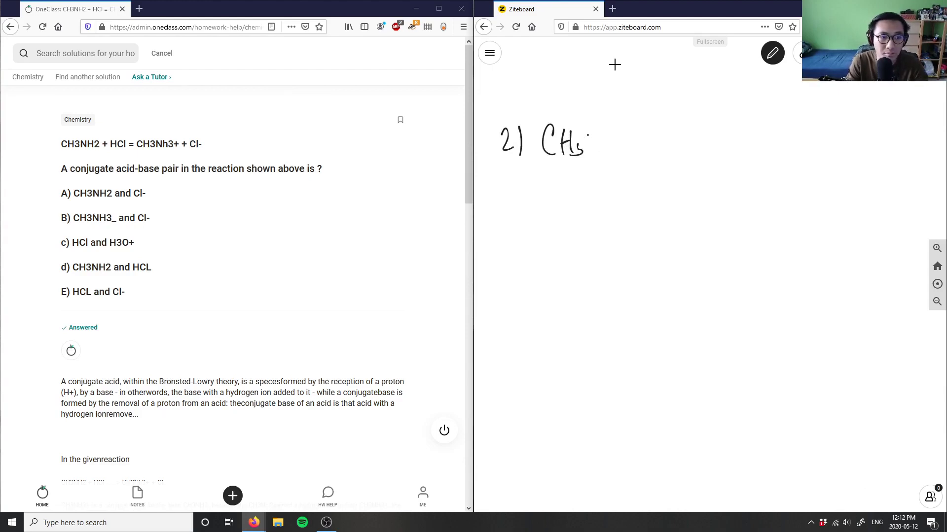
key("ctrl+z")
key("ctrl+z")
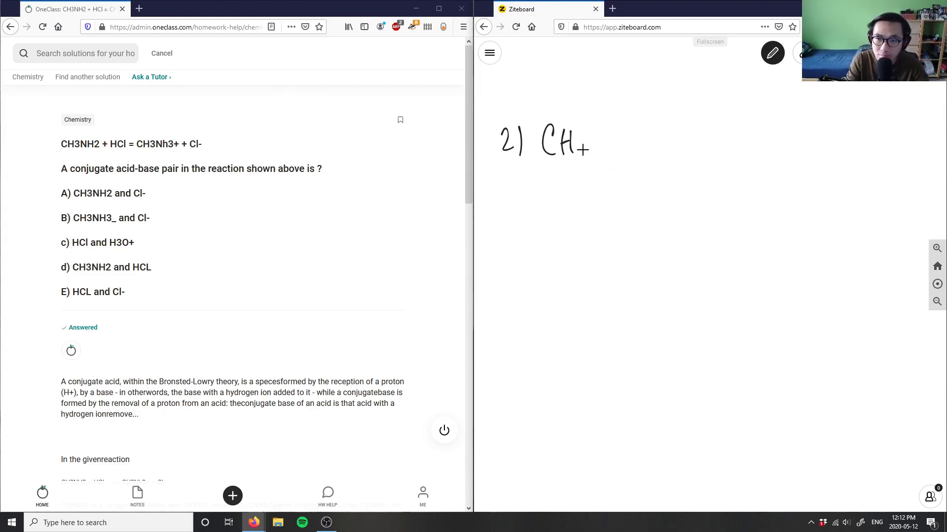
mouse_move(577, 149)
left_mouse_down()
mouse_move(582, 169)
mouse_move(611, 139)
mouse_move(614, 158)
left_mouse_up()
mouse_move(624, 138)
left_mouse_down()
mouse_move(623, 158)
mouse_move(663, 143)
left_mouse_up()
mouse_move(656, 135)
left_mouse_down()
mouse_move(656, 156)
mouse_move(687, 141)
left_mouse_up()
left_click_drag(686, 131, 687, 154)
mouse_move(700, 133)
left_mouse_down()
mouse_move(699, 154)
mouse_move(739, 134)
mouse_move(735, 158)
mouse_move(777, 158)
left_mouse_up()
Write the equilibrium arrow and the products CH3NH3 + Cl⁻, then switch to blue ink
left_click_drag(777, 148, 787, 147)
mouse_move(786, 135)
left_mouse_down()
mouse_move(787, 159)
mouse_move(805, 156)
mouse_move(793, 166)
left_mouse_up()
key("ctrl+z")
key("ctrl+z")
mouse_move(807, 142)
left_mouse_down()
mouse_move(807, 163)
mouse_move(820, 143)
left_mouse_up()
mouse_move(823, 143)
left_mouse_down()
mouse_move(822, 163)
mouse_move(832, 152)
left_mouse_up()
left_click_drag(832, 142, 833, 163)
mouse_move(835, 154)
left_mouse_down()
mouse_move(836, 163)
mouse_move(871, 144)
mouse_move(882, 158)
left_mouse_up()
mouse_move(887, 138)
left_mouse_down()
mouse_move(887, 157)
mouse_move(902, 135)
left_mouse_up()
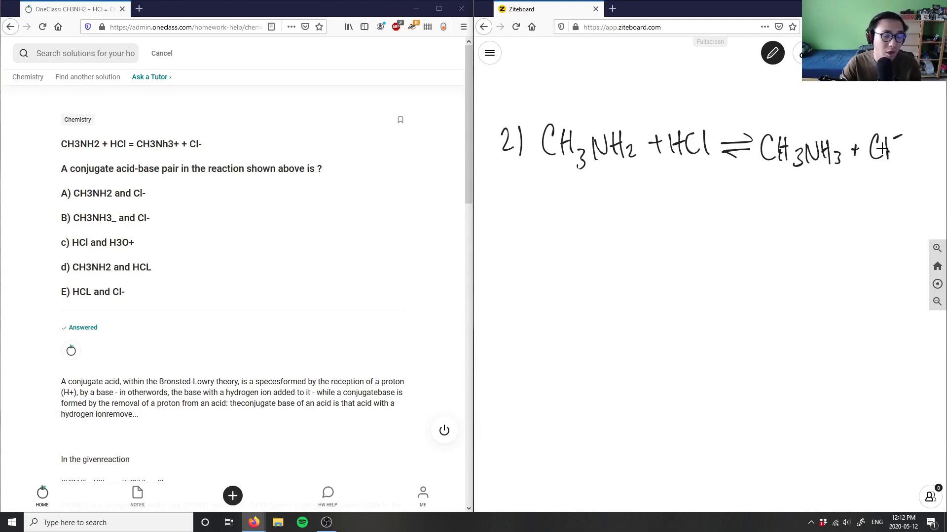
left_click(778, 60)
left_click(773, 98)
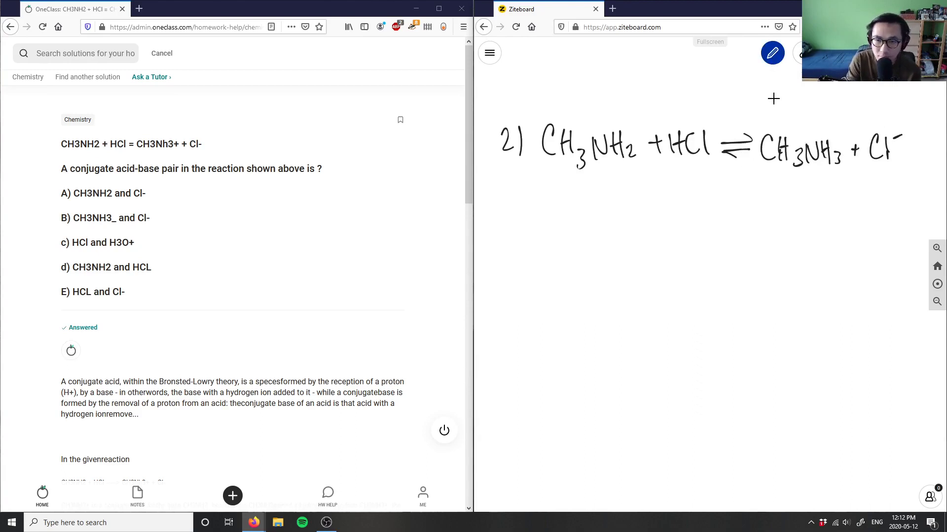
Write the blue arrow note 'conjugate acid-base pair' under the equation, keeping blue ink selected
mouse_move(556, 199)
left_mouse_down()
mouse_move(587, 220)
mouse_move(757, 210)
mouse_move(783, 235)
mouse_move(816, 206)
mouse_move(807, 199)
left_mouse_up()
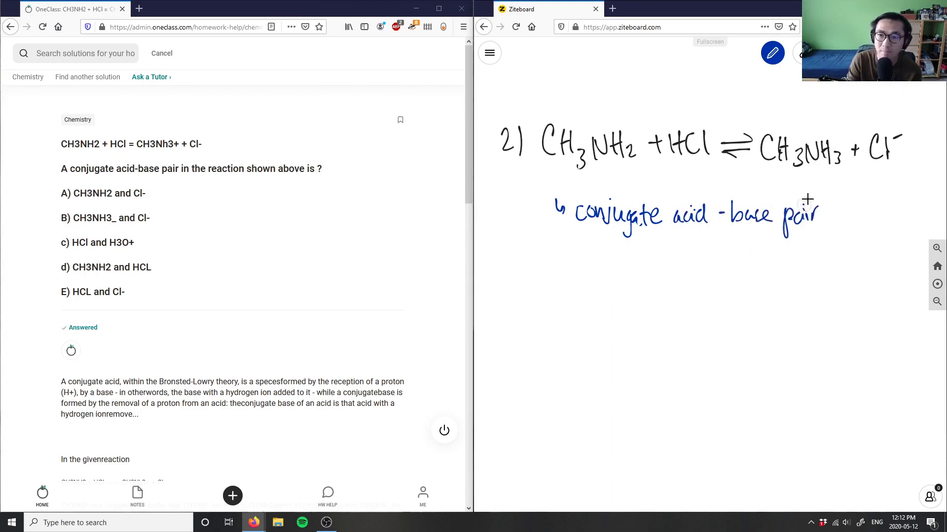
left_click(774, 55)
left_click(793, 159)
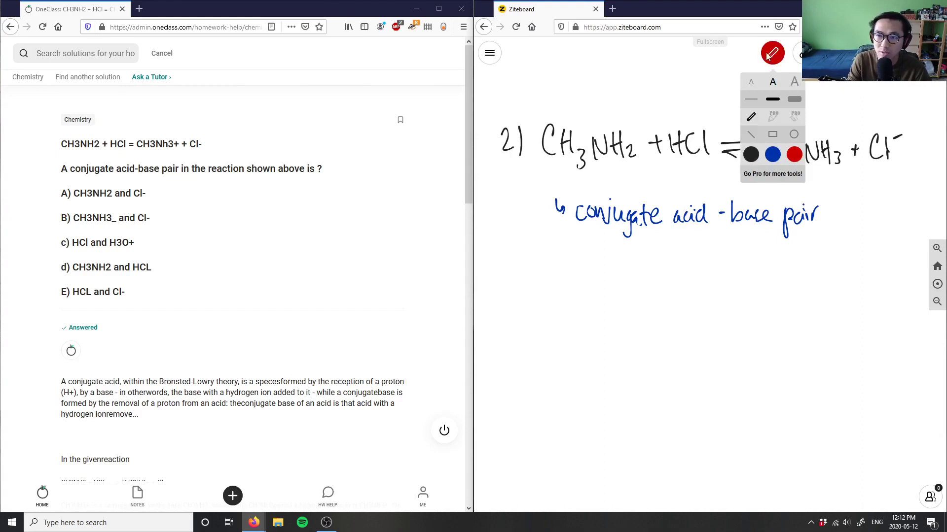
left_click(772, 155)
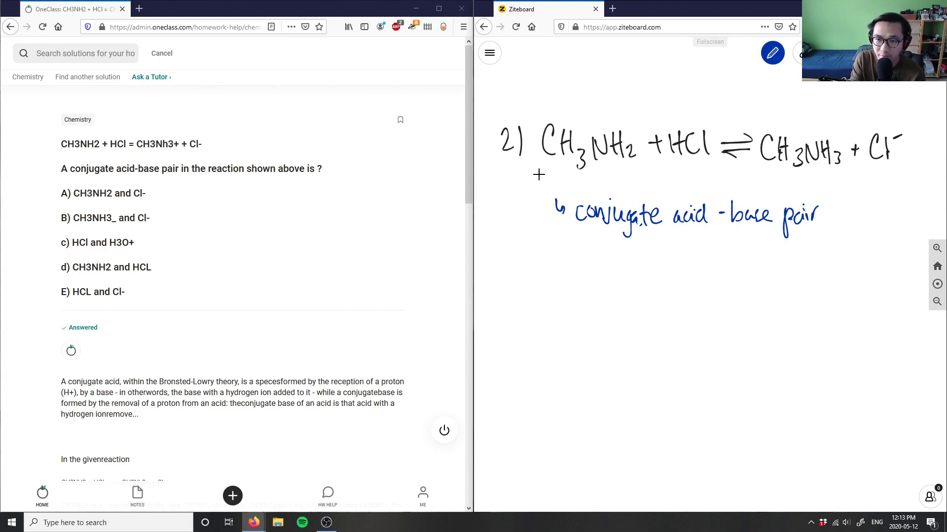
Underline CH3NH2 in blue, add a black + charge, and underline CH3NH3+ in blue
left_click_drag(538, 174, 623, 175)
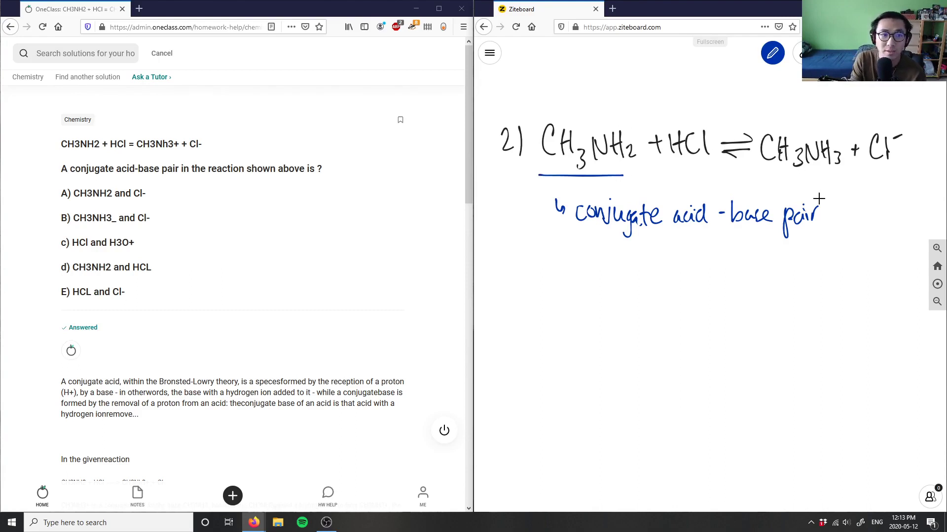
left_click(772, 53)
left_click(758, 151)
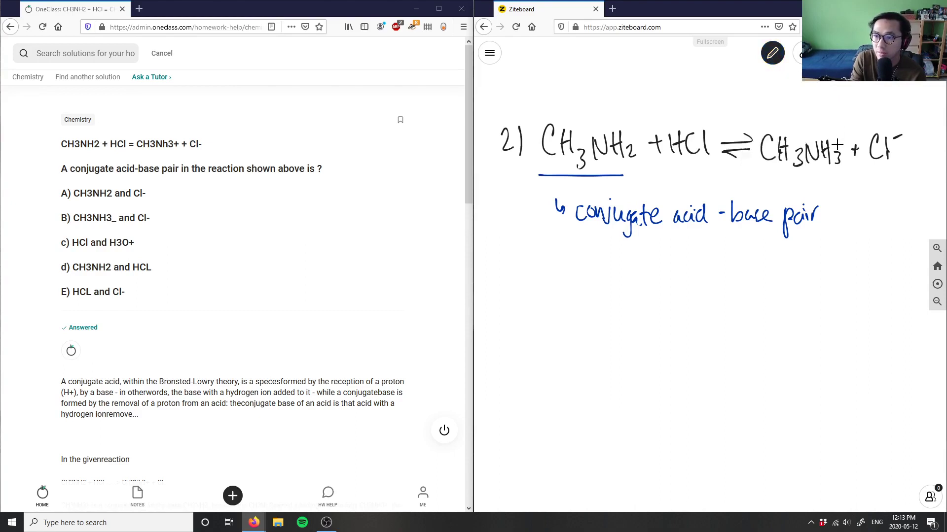
left_click_drag(831, 139, 838, 138)
left_click_drag(833, 132, 833, 143)
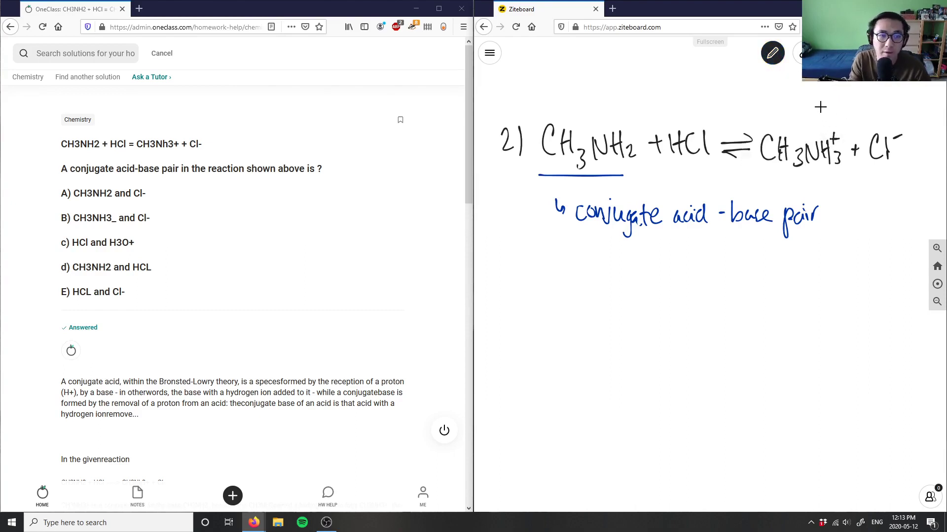
left_click(772, 55)
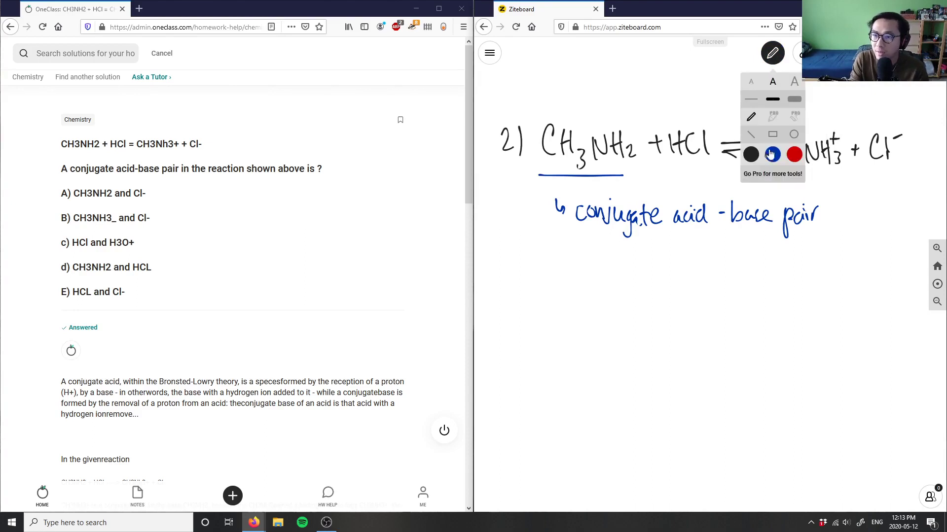
left_click(770, 154)
left_click_drag(757, 178, 833, 178)
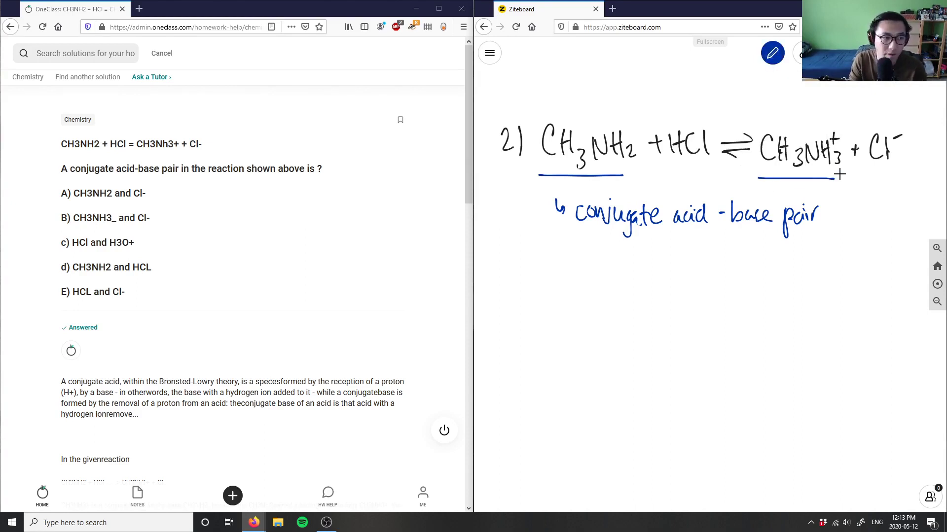
Underline HCl and its pair Cl⁻ in red
left_click(772, 53)
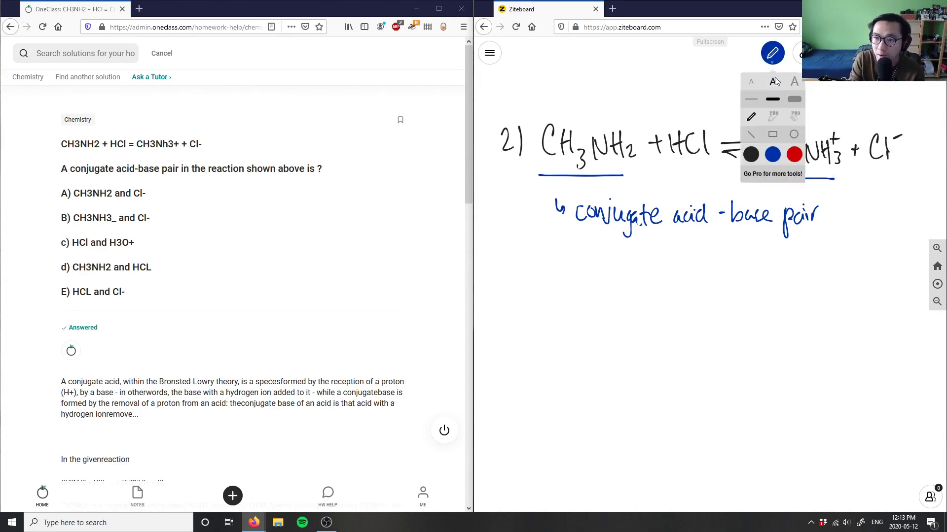
left_click(793, 153)
left_click_drag(667, 169, 715, 168)
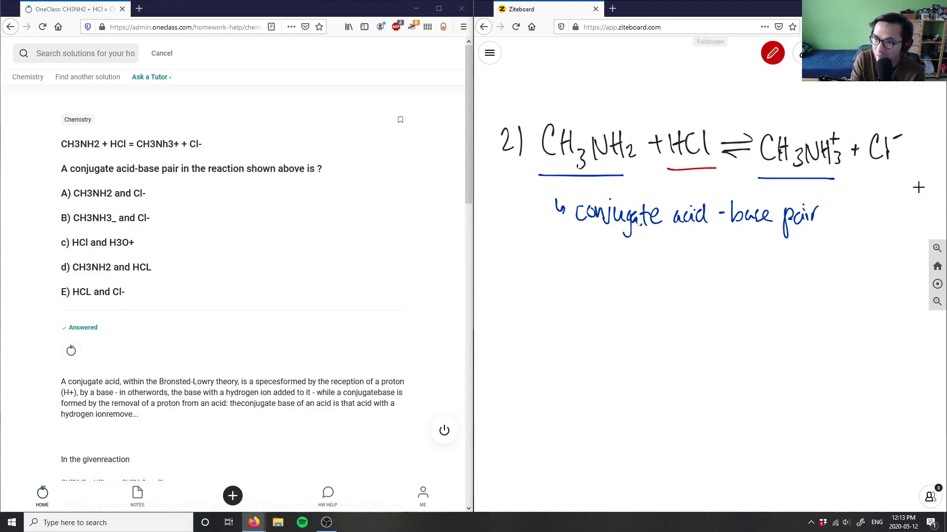
left_click_drag(869, 175, 902, 173)
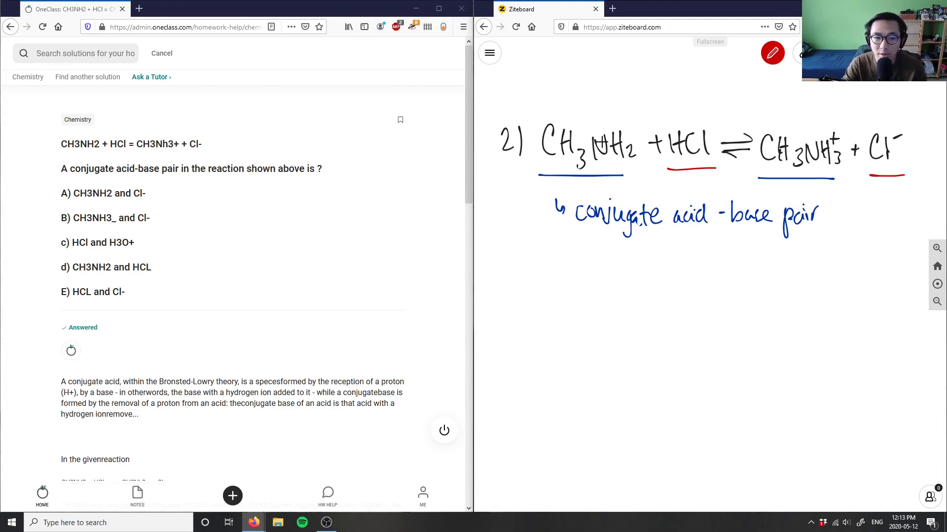
Start writing 'Bronsted-Lowry' in black below the blue note
left_click(772, 54)
left_click(751, 152)
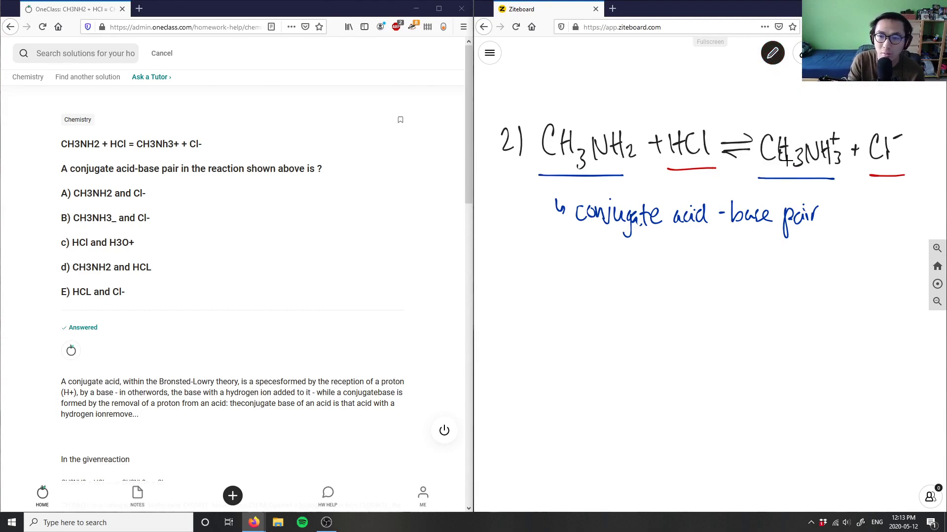
mouse_move(528, 277)
left_mouse_down()
mouse_move(550, 288)
mouse_move(546, 296)
mouse_move(575, 296)
mouse_move(582, 306)
mouse_move(625, 287)
mouse_move(689, 291)
mouse_move(698, 316)
left_mouse_up()
left_click(641, 294)
Finish 'Bronsted-Lowry' and write the 'Acid:' definition beside it
left_click_drag(634, 294, 646, 294)
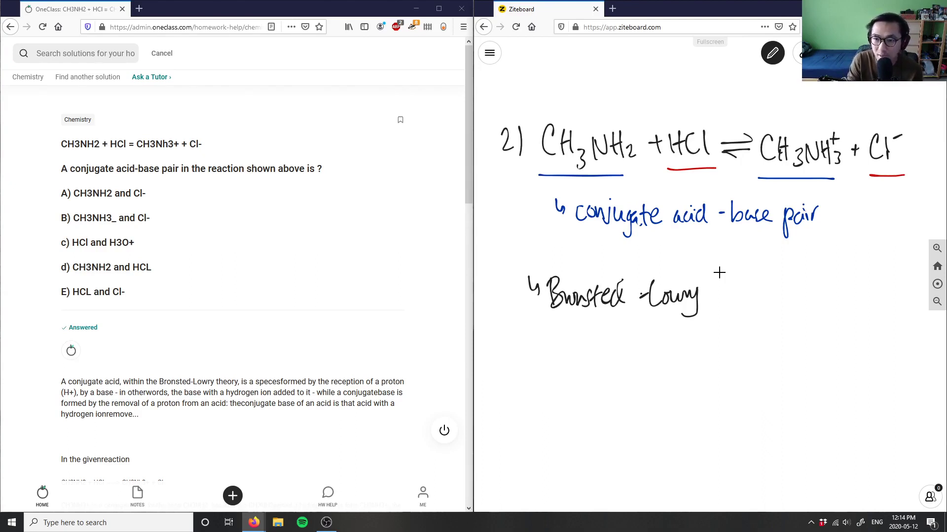
mouse_move(720, 273)
left_mouse_down()
mouse_move(708, 316)
mouse_move(818, 288)
mouse_move(846, 320)
mouse_move(863, 295)
mouse_move(871, 304)
left_mouse_up()
left_click(758, 296)
left_click(758, 307)
Start the base line with an arrow and add + so the acid donates H+
mouse_move(534, 337)
left_mouse_down()
mouse_move(552, 336)
mouse_move(546, 355)
left_mouse_up()
key("ctrl+z")
left_click_drag(550, 339, 553, 356)
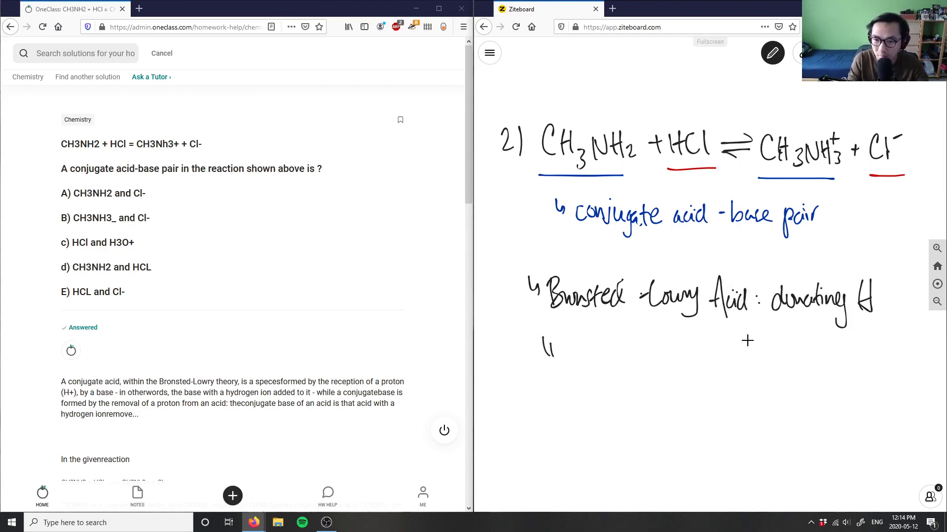
mouse_move(700, 345)
left_mouse_down()
mouse_move(716, 380)
mouse_move(754, 372)
mouse_move(717, 381)
mouse_move(728, 367)
mouse_move(778, 374)
mouse_move(790, 363)
mouse_move(862, 378)
mouse_move(909, 358)
mouse_move(895, 368)
left_mouse_up()
key("ctrl+z")
key("ctrl+z")
key("ctrl+z")
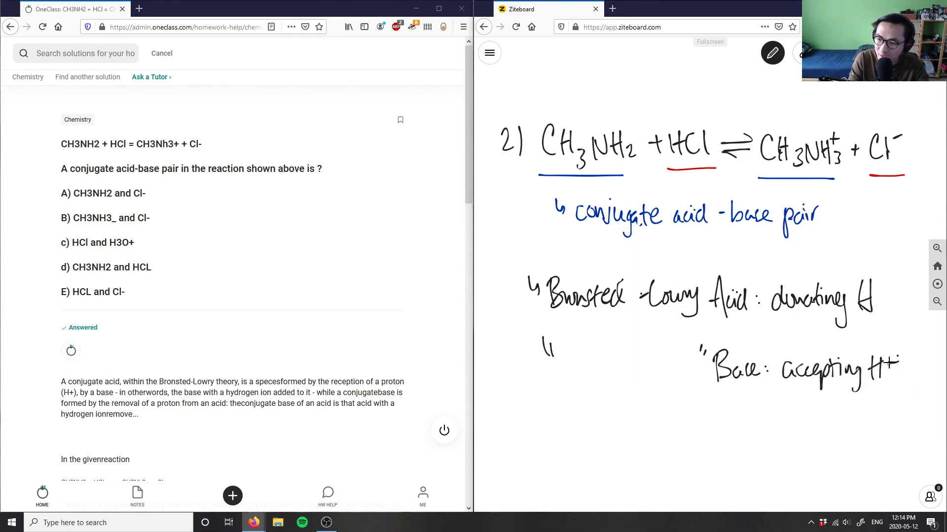
left_click_drag(886, 290, 900, 286)
left_click_drag(891, 296, 894, 277)
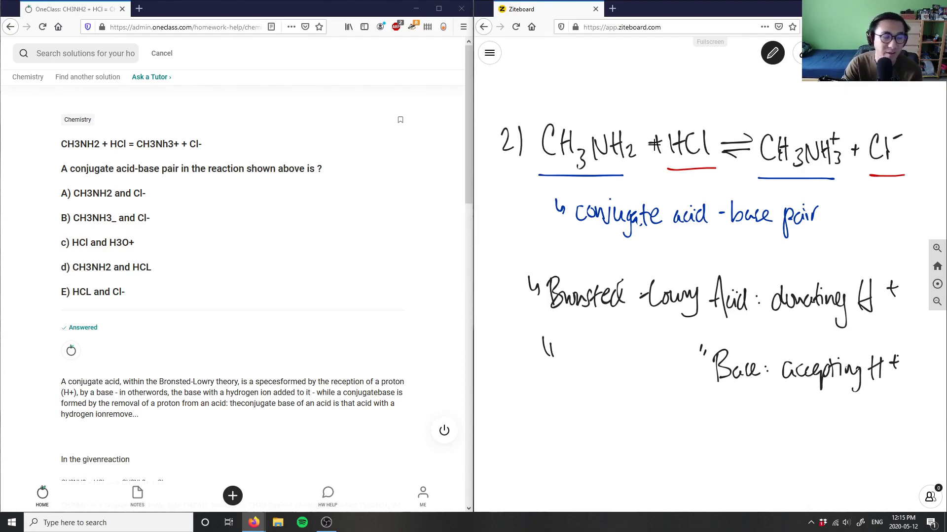
In red ink, label HCl as 'acid' and Cl⁻ as 'CB'
left_click(774, 58)
left_click(778, 154)
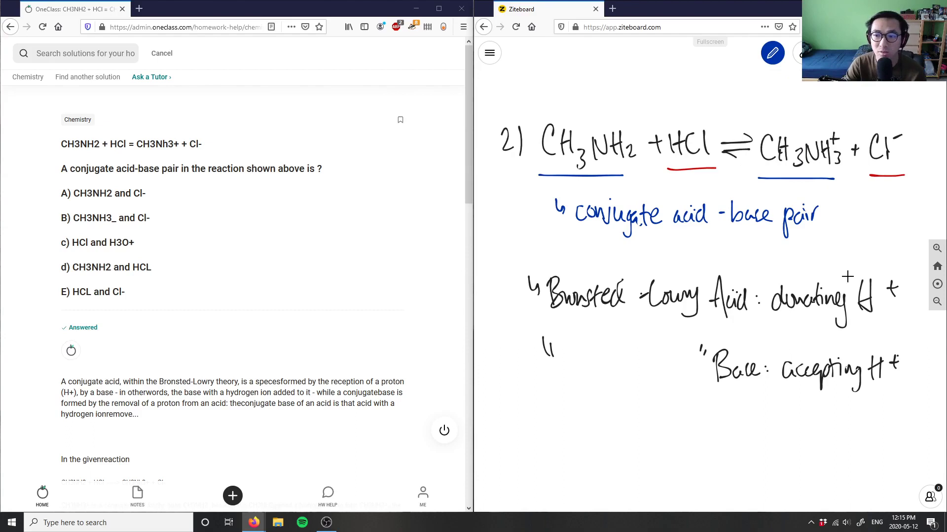
left_click(771, 61)
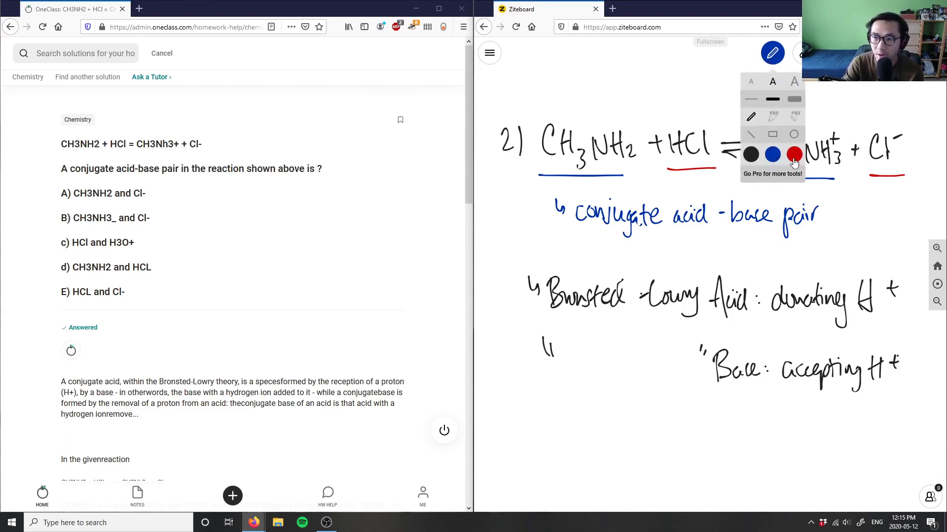
left_click(793, 158)
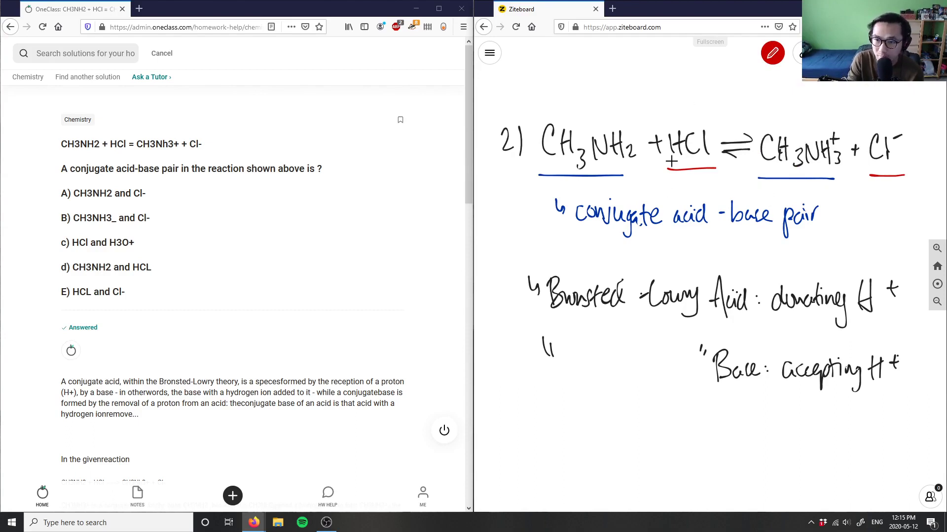
mouse_move(682, 187)
left_mouse_down()
mouse_move(678, 195)
mouse_move(708, 181)
left_mouse_up()
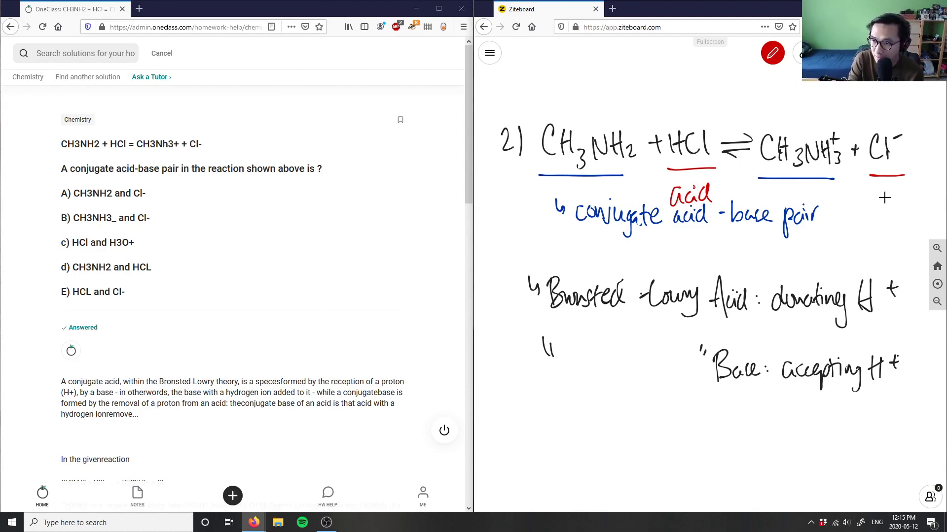
mouse_move(890, 192)
left_mouse_down()
mouse_move(882, 217)
mouse_move(906, 206)
mouse_move(899, 213)
left_mouse_up()
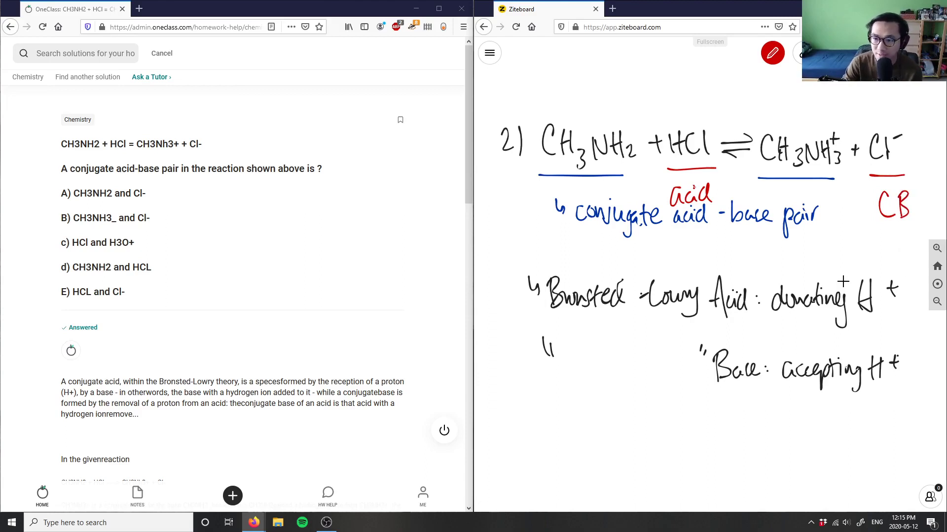
In blue ink, label CH3NH2 as 'base' and CH3NH3+ as 'CA'
left_click(775, 60)
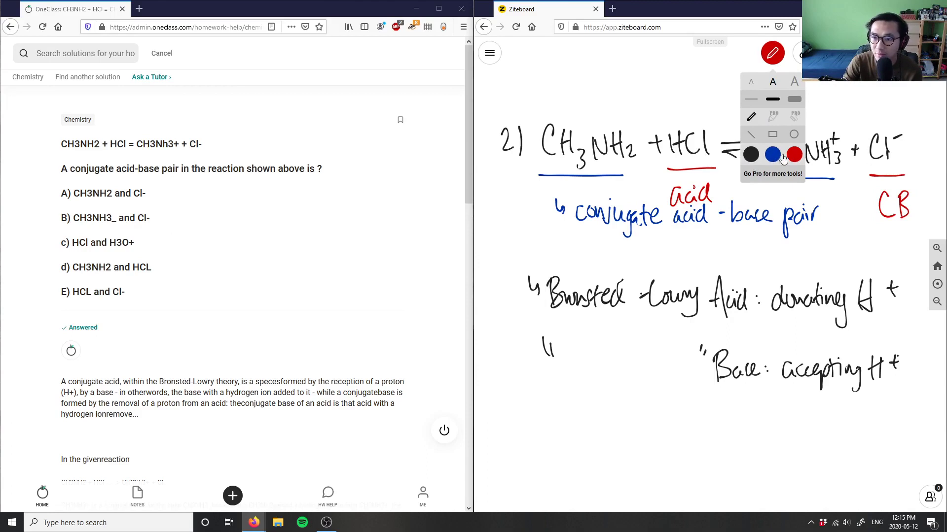
left_click(770, 157)
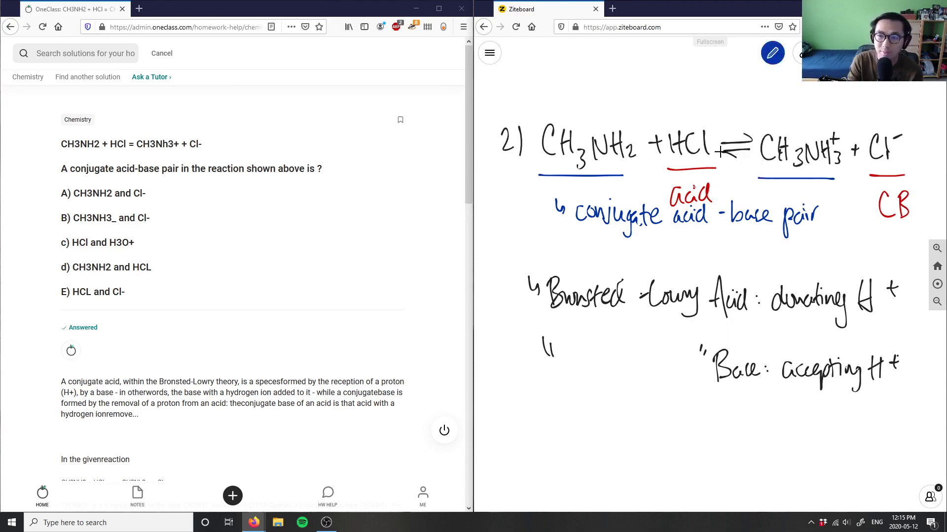
left_click_drag(572, 183, 577, 200)
mouse_move(581, 191)
left_mouse_down()
mouse_move(589, 202)
mouse_move(622, 193)
left_mouse_up()
mouse_move(805, 188)
left_mouse_down()
mouse_move(796, 197)
mouse_move(819, 190)
left_mouse_up()
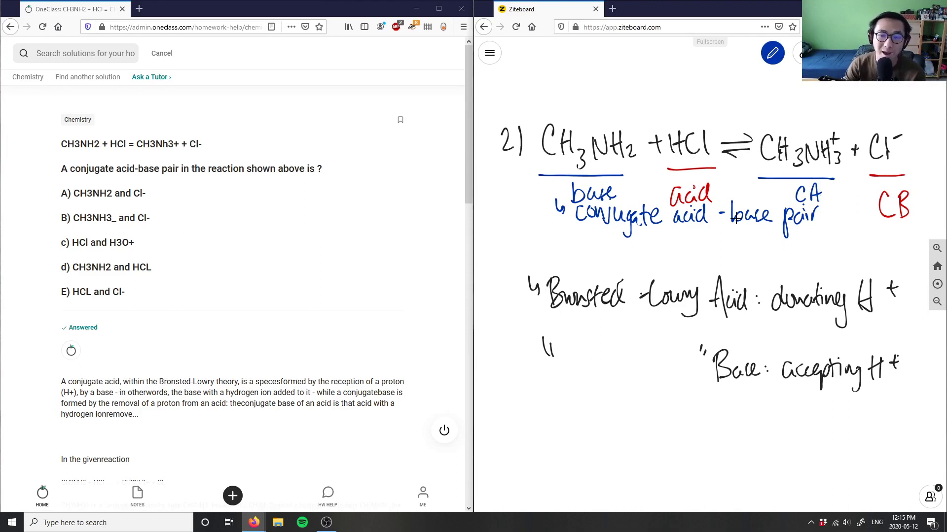
left_click(147, 212)
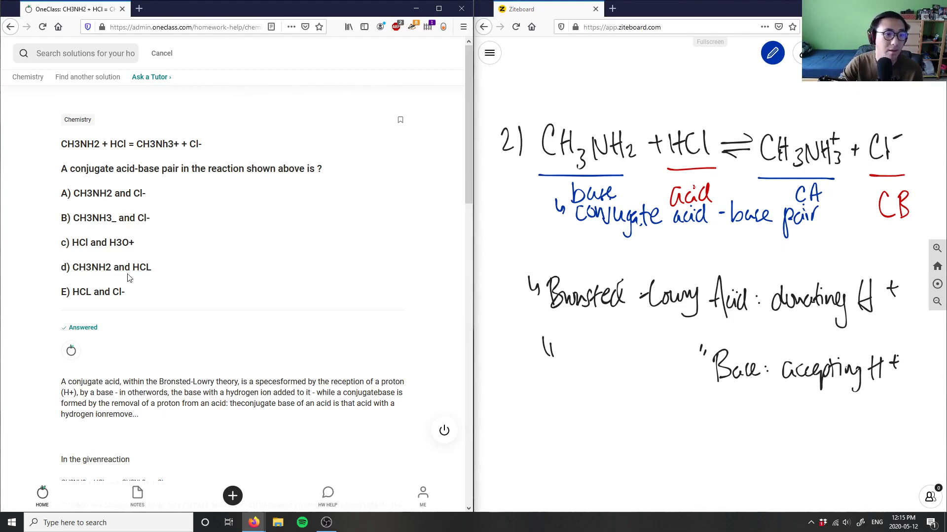
left_click_drag(97, 194, 167, 193)
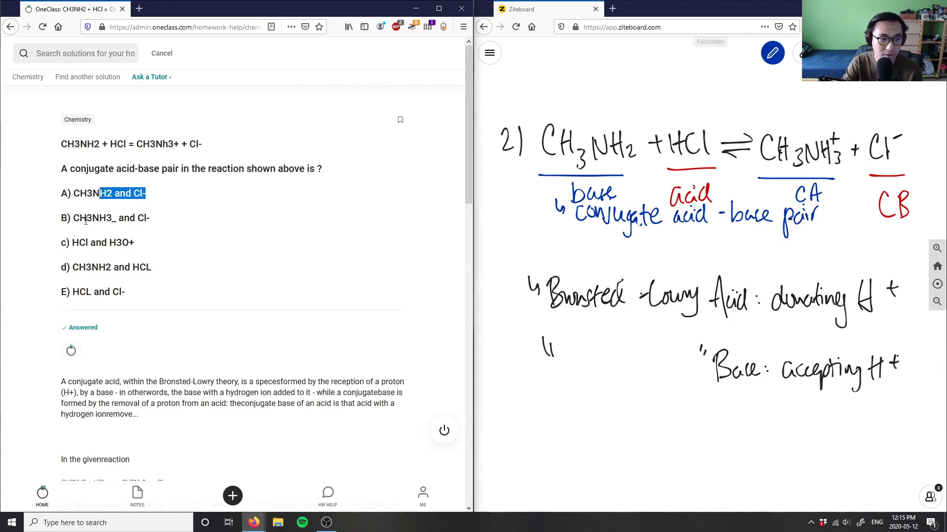
left_click_drag(87, 218, 141, 218)
left_click(136, 243)
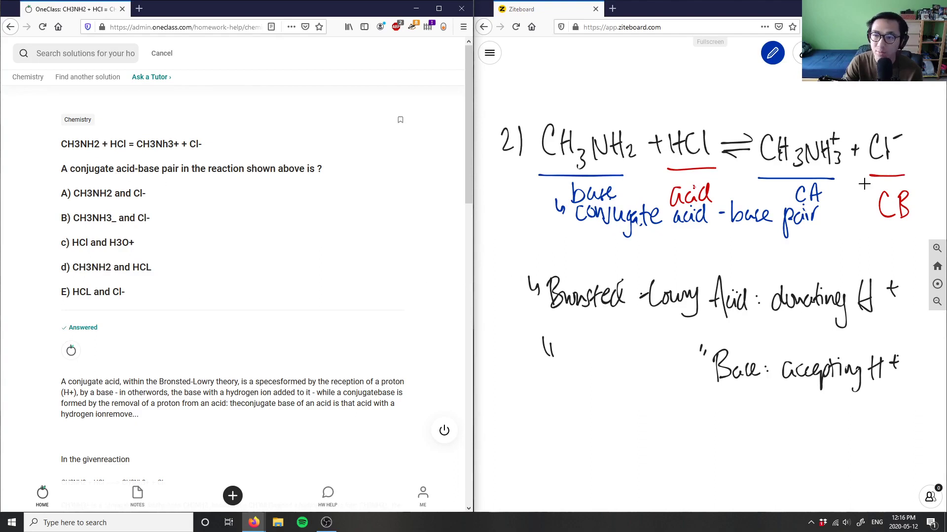
Comment 'Solution is correct, good analysis' in the Verify solution box
scroll(212, 280, "down", 3)
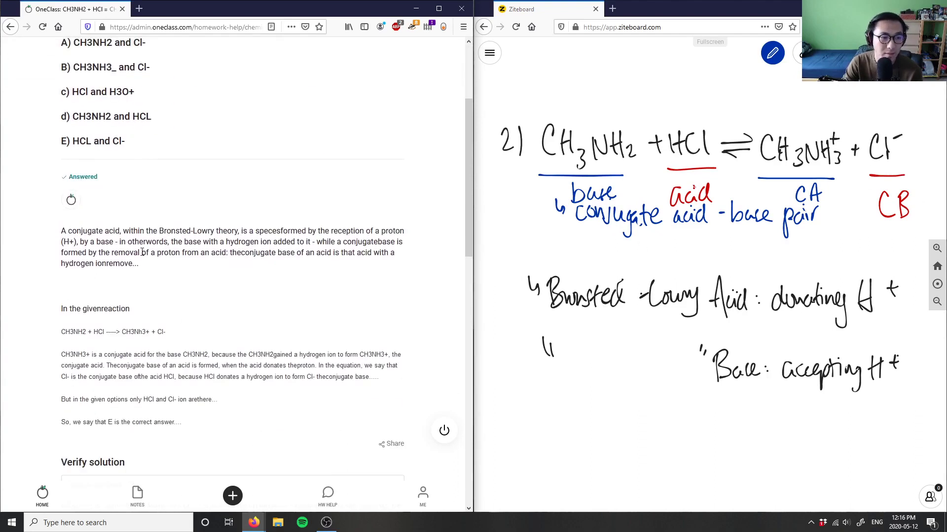
left_click_drag(63, 423, 208, 433)
left_click(208, 435)
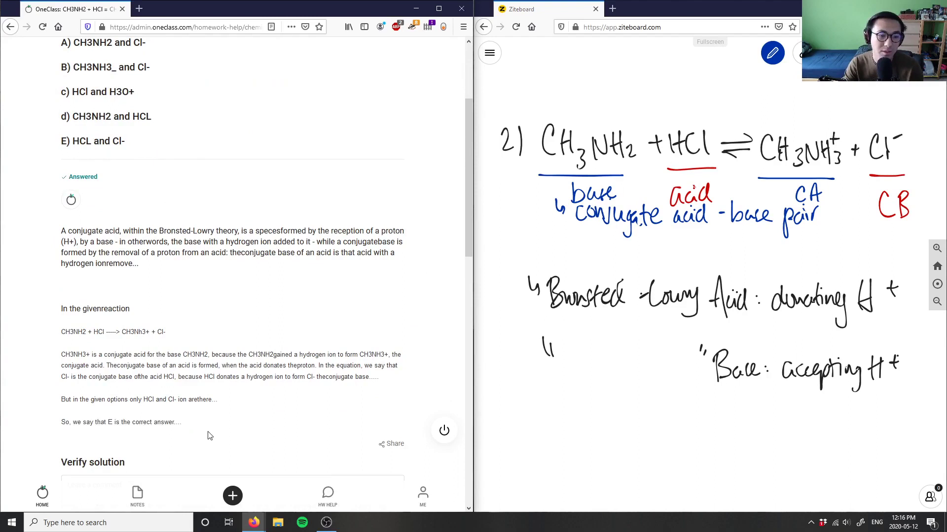
scroll(207, 435, "down", 2)
left_click(228, 399)
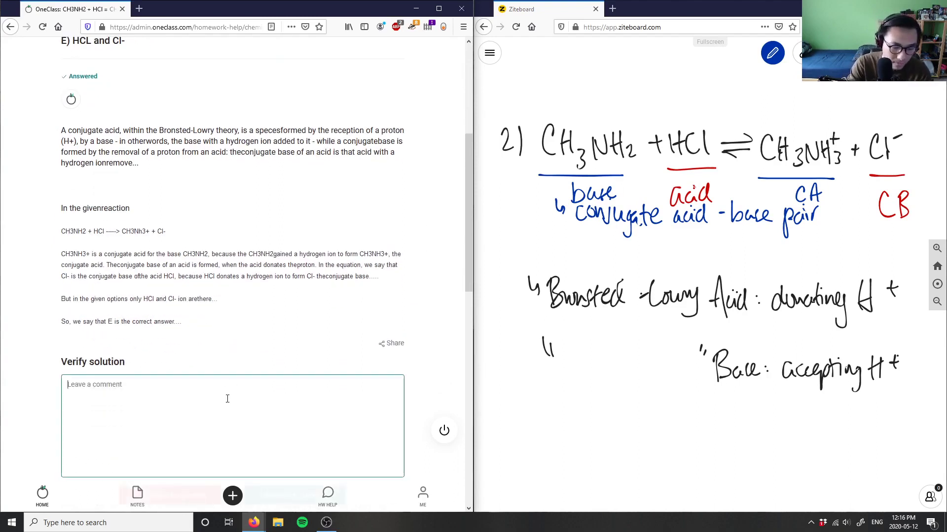
type("Solution is corre")
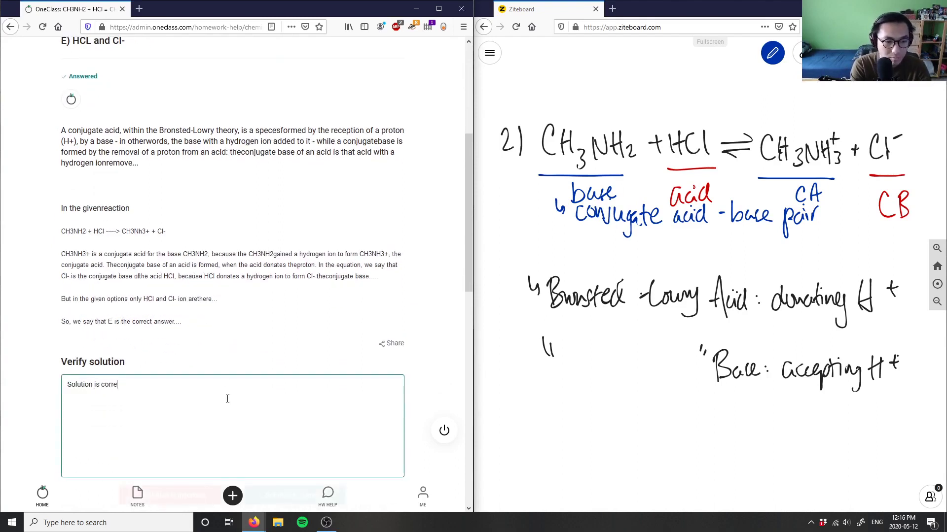
type("ct, good analyhsis!")
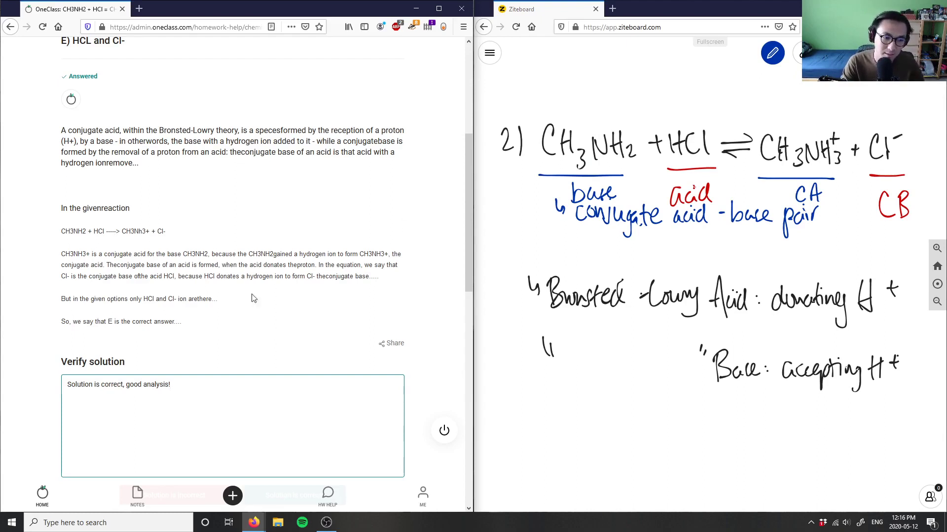
scroll(220, 391, "down", 3)
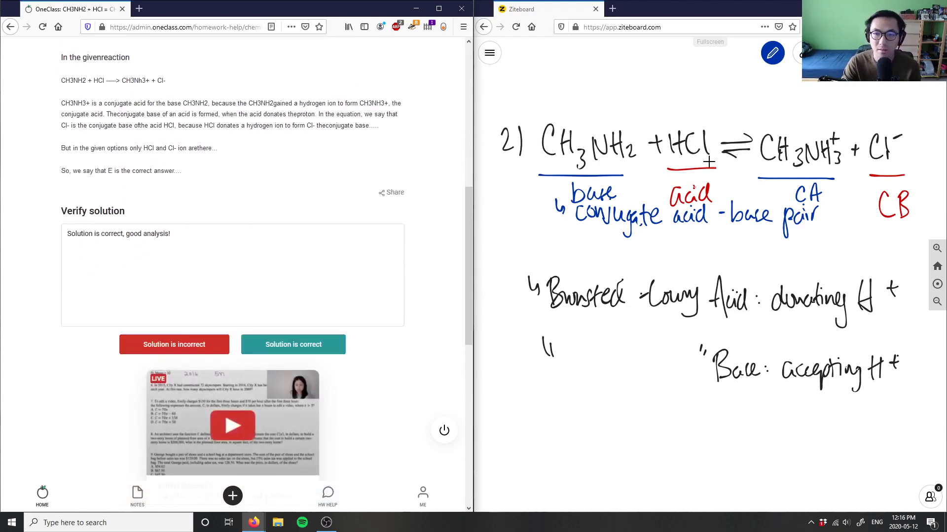